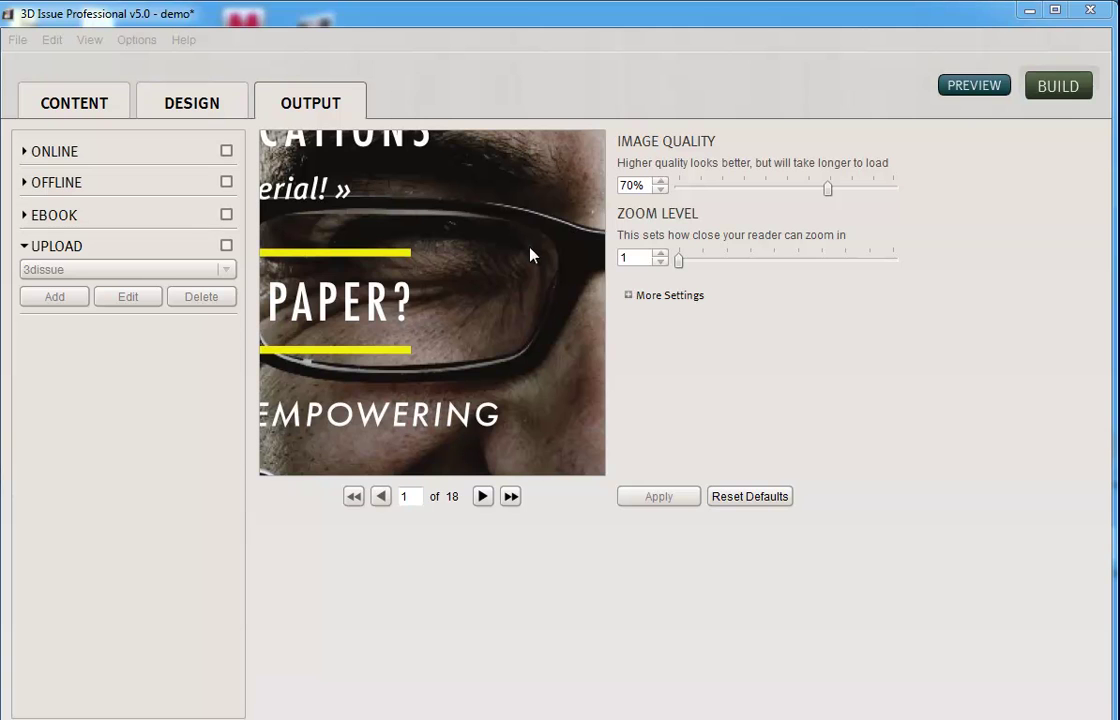
Show the CONTENT view listing the 18 pages of 3DISSUE_DEMO_PDF.pdf under the Test Template profile
click(67, 110)
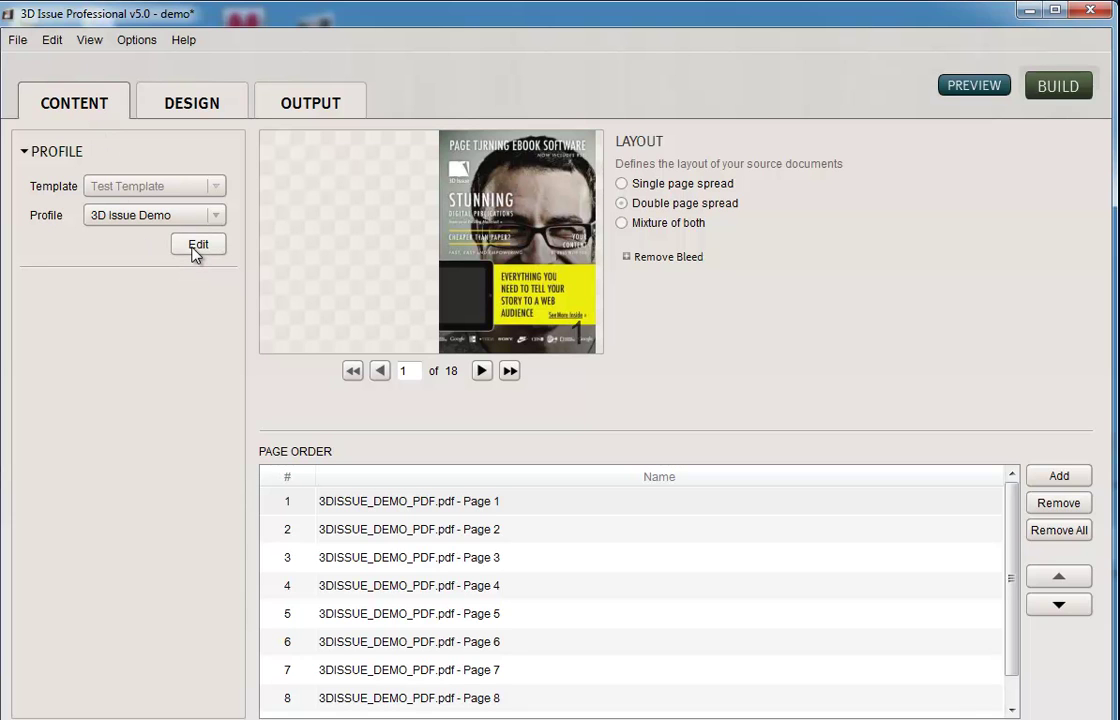
click(196, 247)
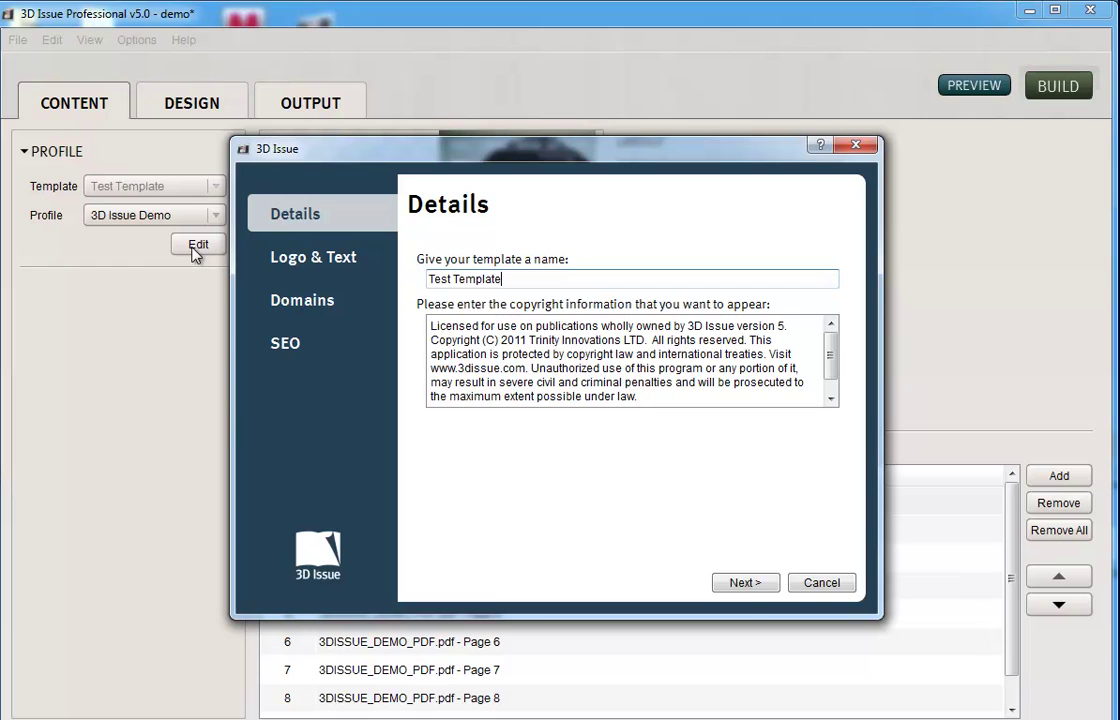
click(745, 583)
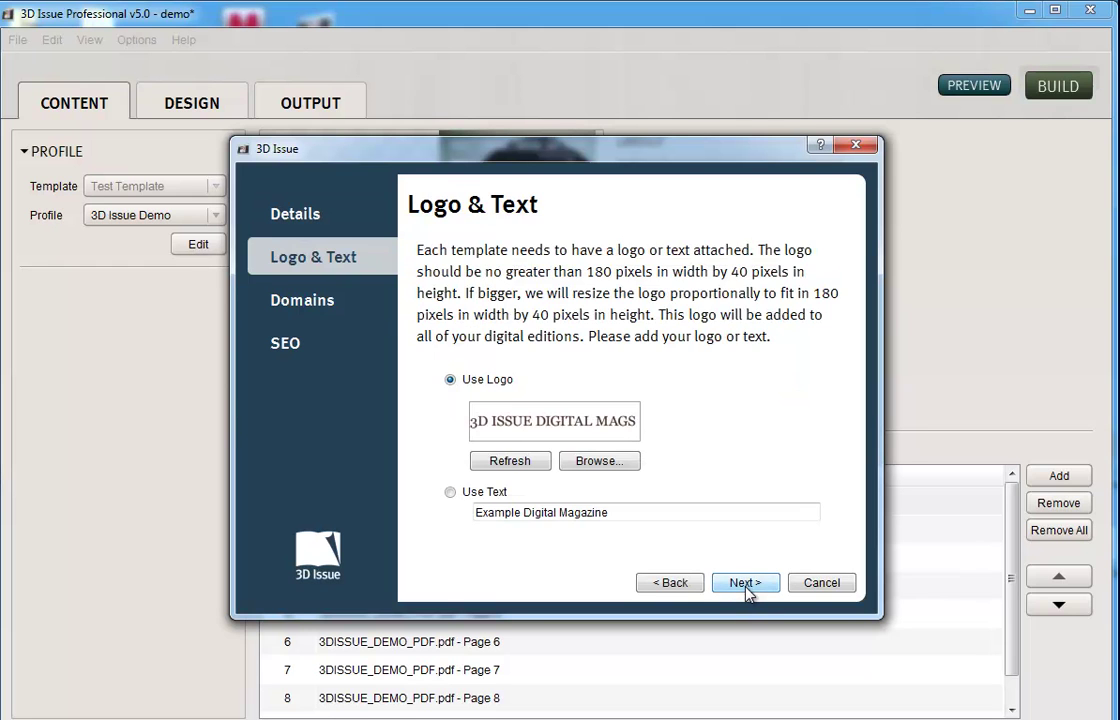
click(745, 583)
drag(511, 308, 680, 308)
click(563, 335)
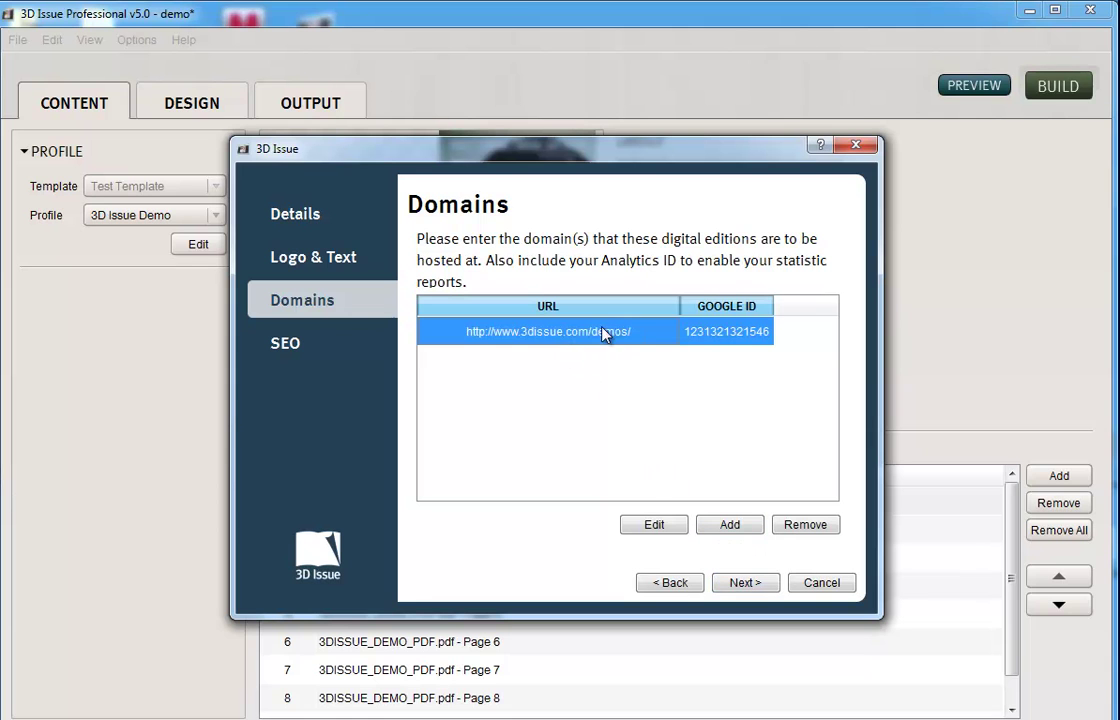
click(733, 527)
text(www.3dissue)
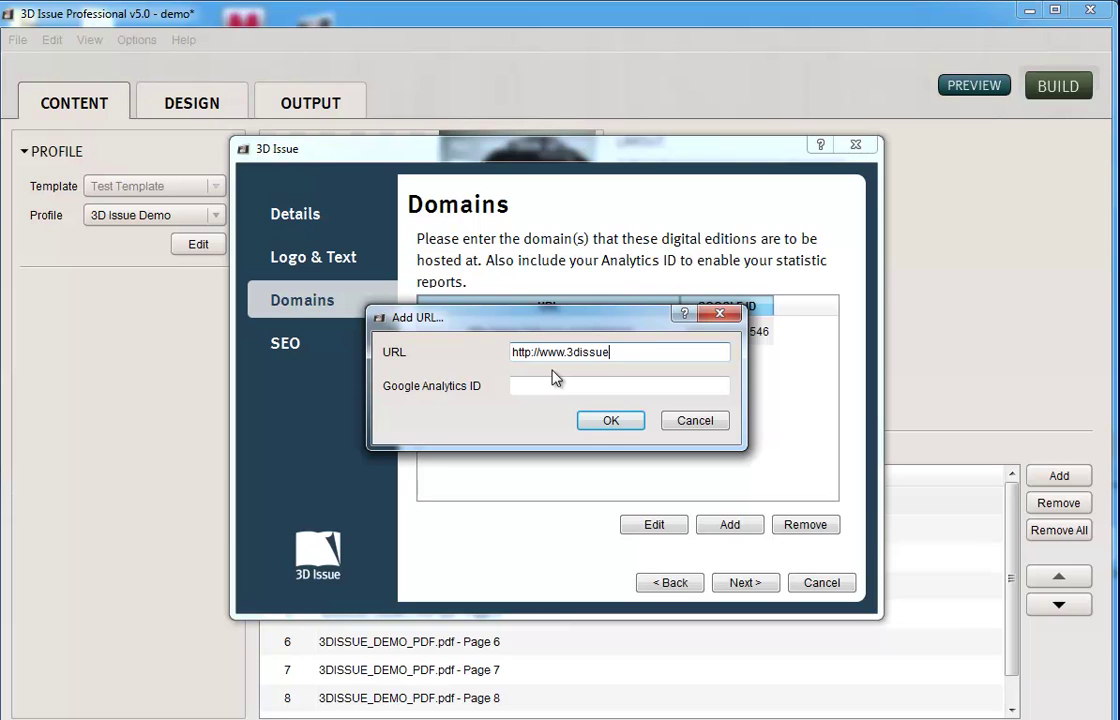
text(.com/demos2/)
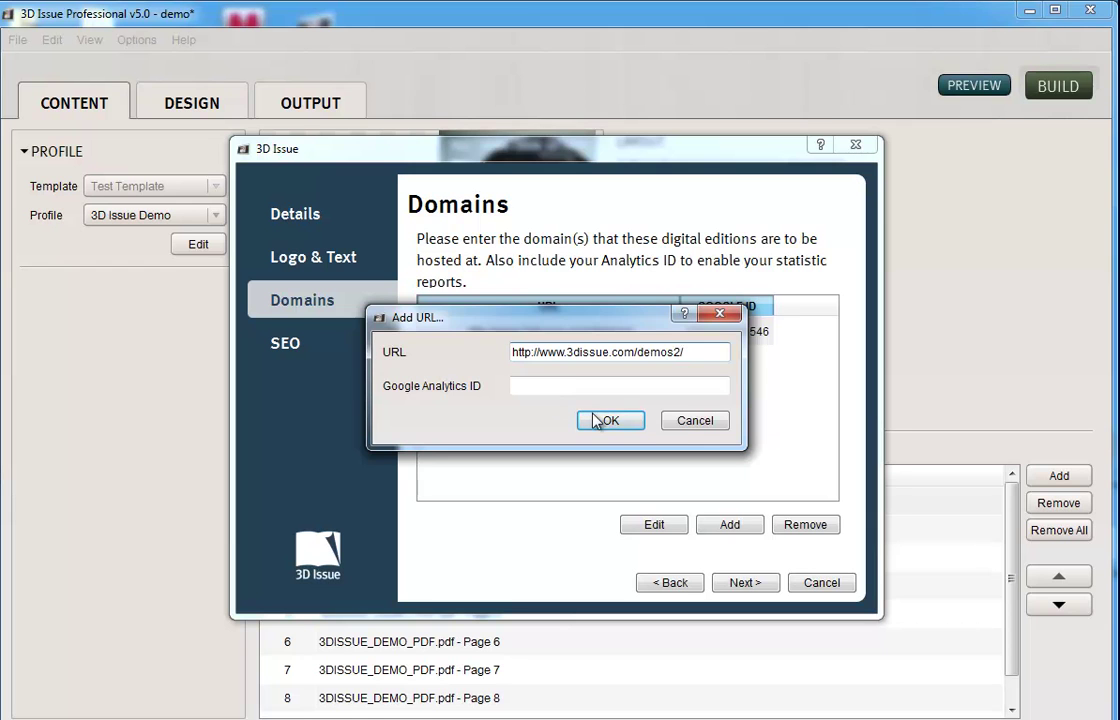
click(640, 422)
click(746, 583)
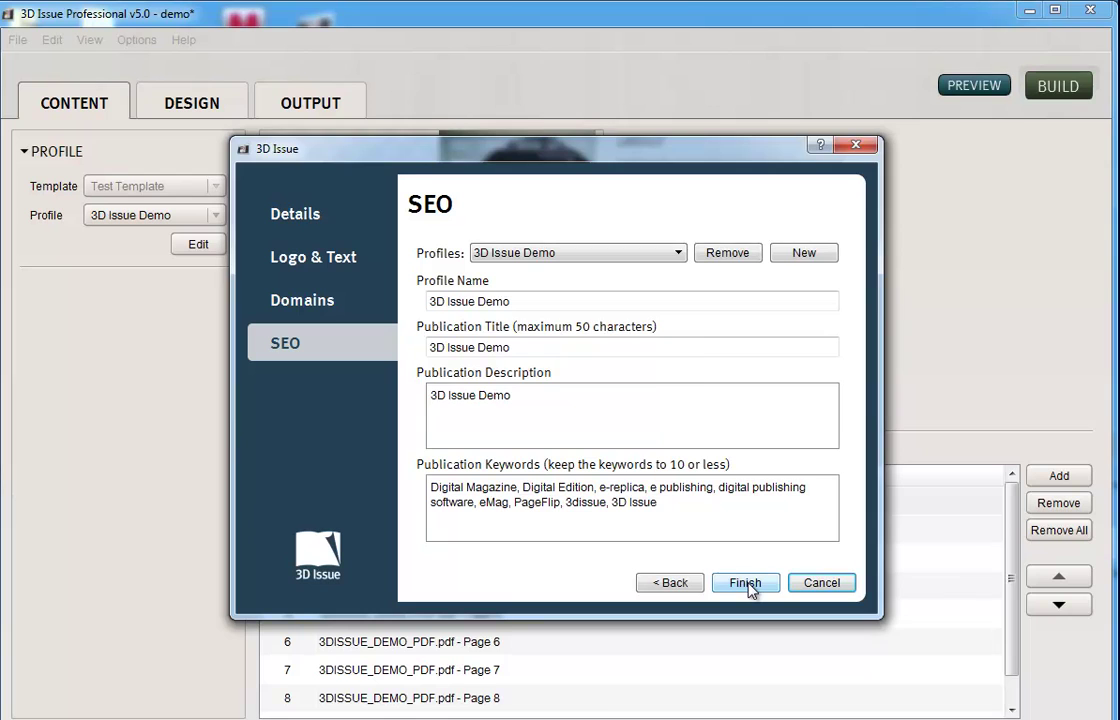
click(747, 585)
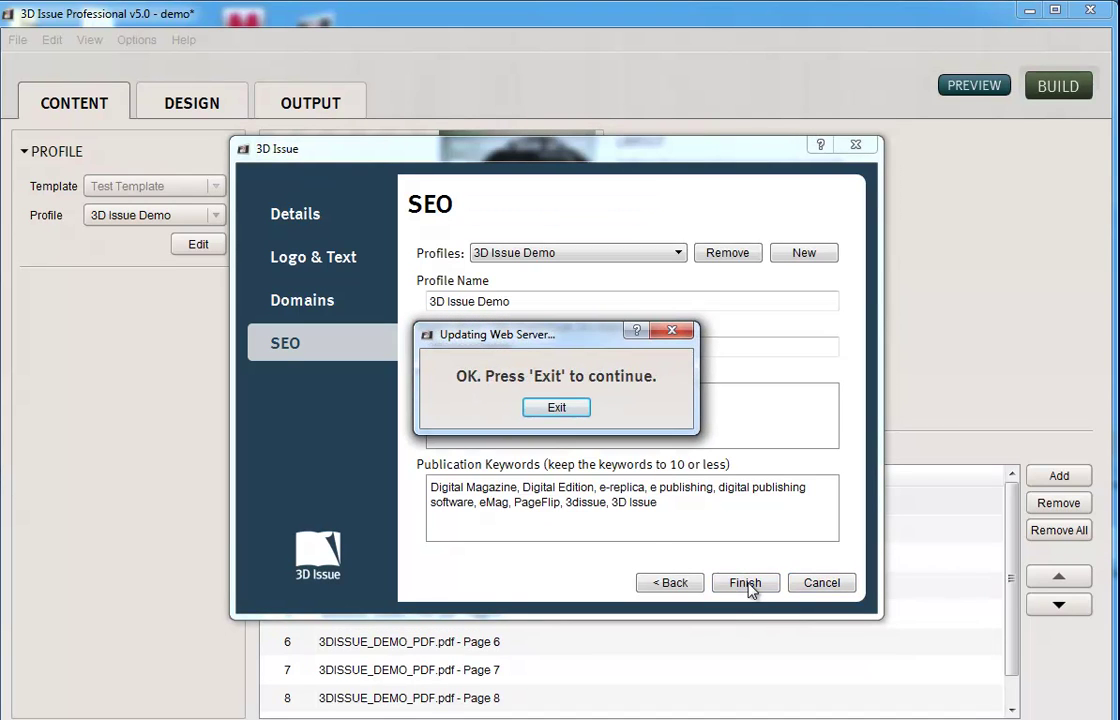
Enable ONLINE output with Mobile Devices and Tablet Devices versions included
click(580, 407)
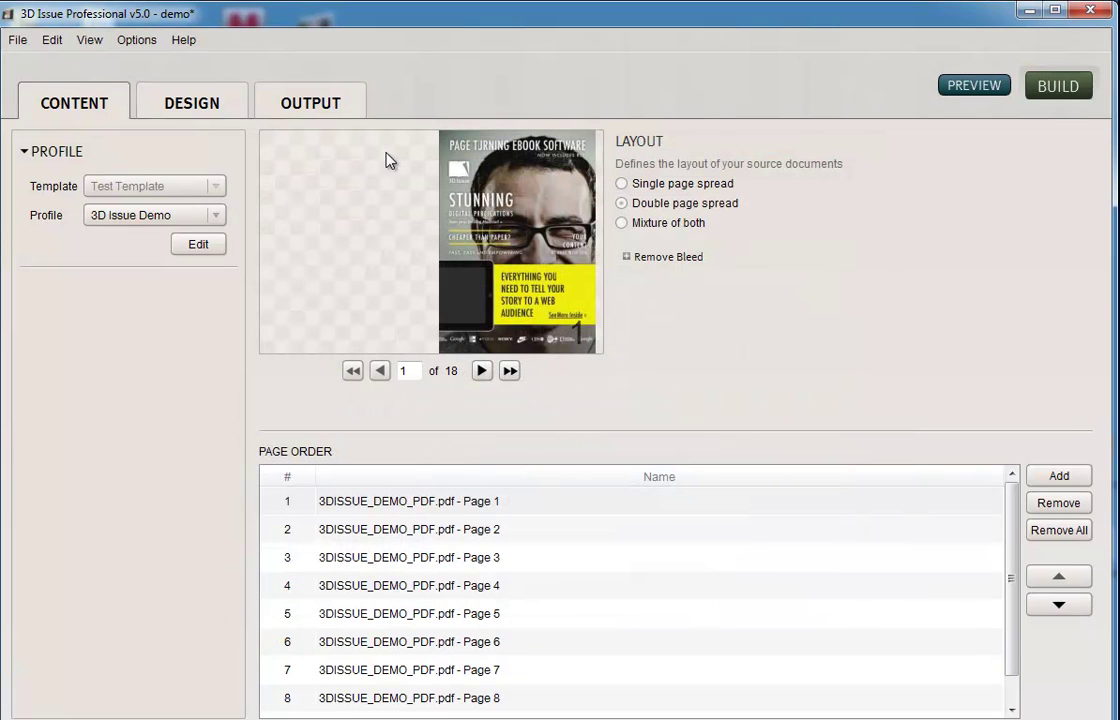
click(318, 103)
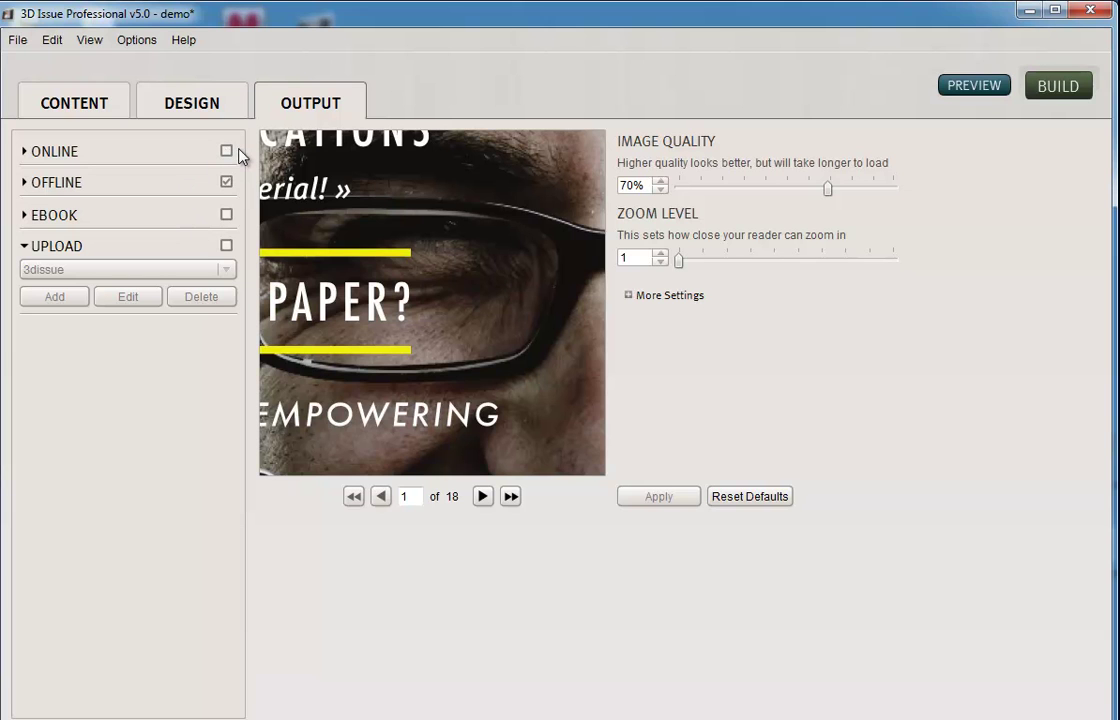
click(60, 153)
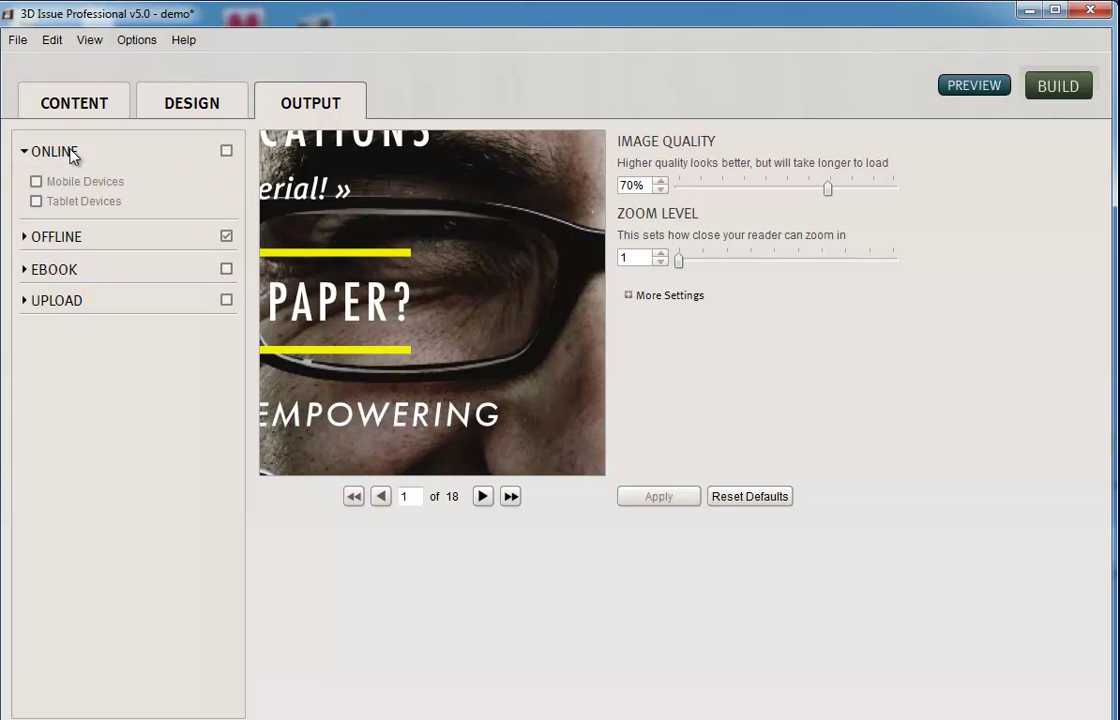
click(226, 153)
click(36, 181)
click(36, 201)
Open the Edit Ftp Settings of the 3dissue upload profile for ftp.3dissue.com
click(40, 300)
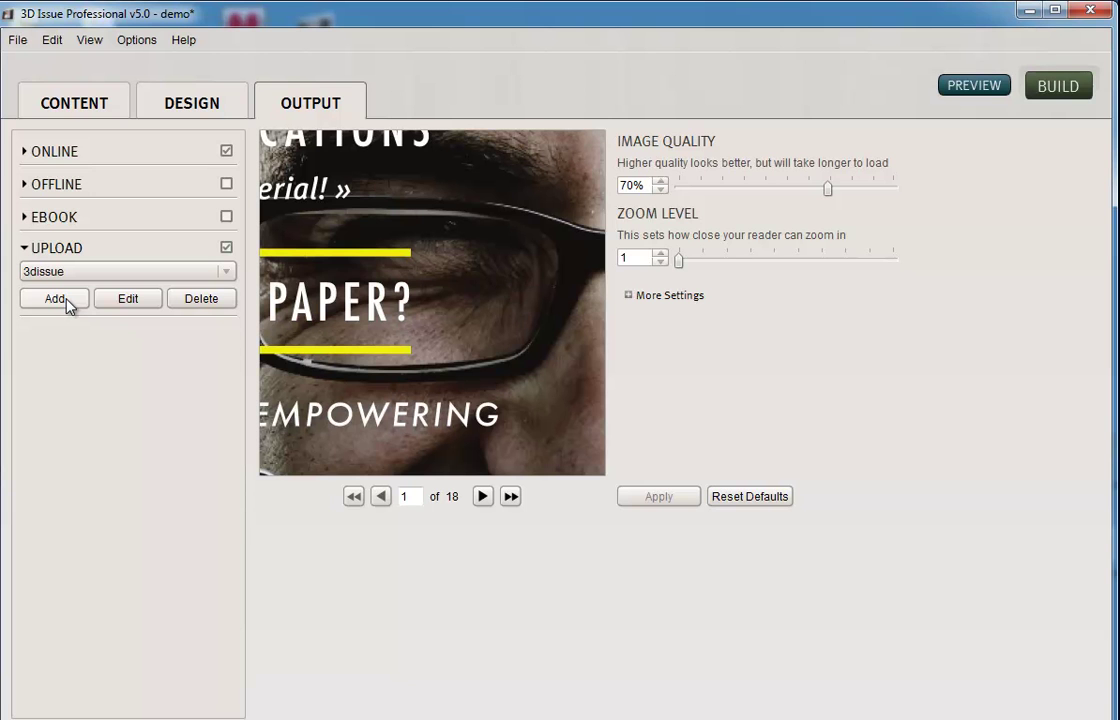
click(118, 302)
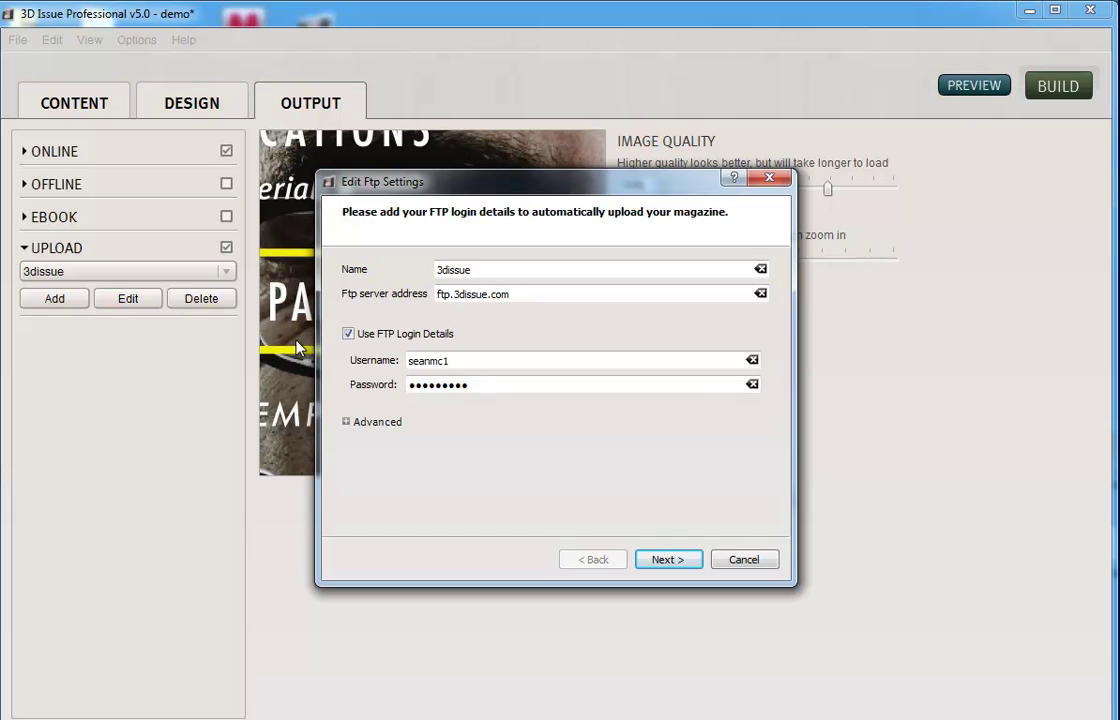
double_click(468, 269)
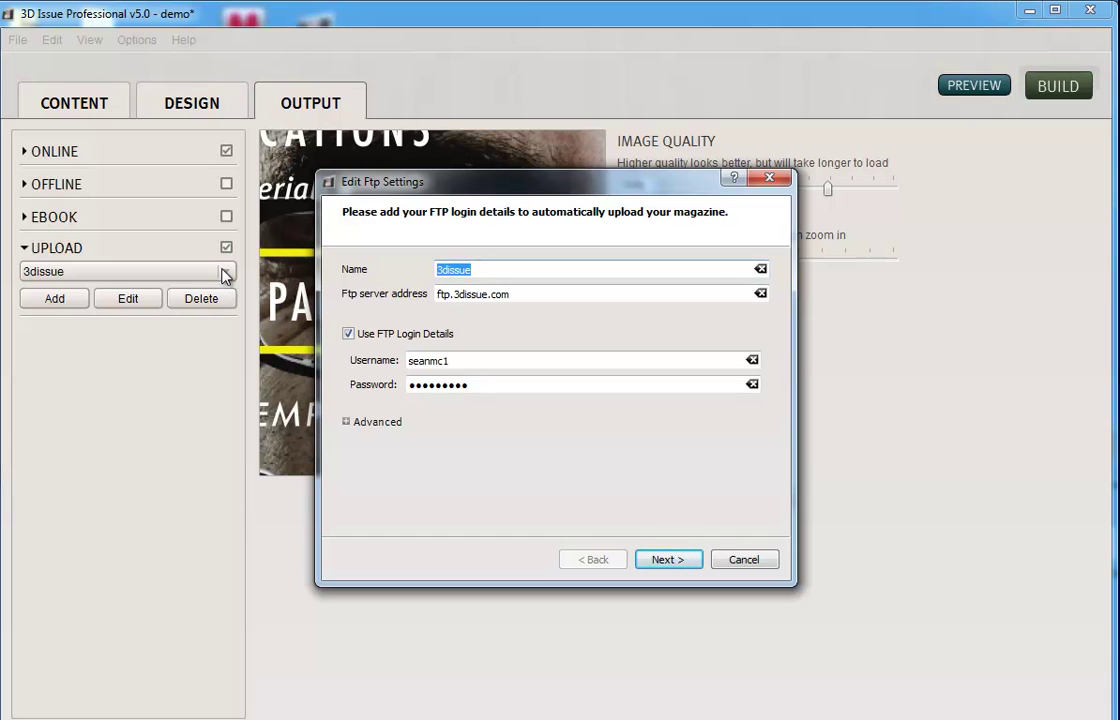
Pick ftp://ftp.3dissue.com/demos as the remote folder where editions are stored
click(662, 560)
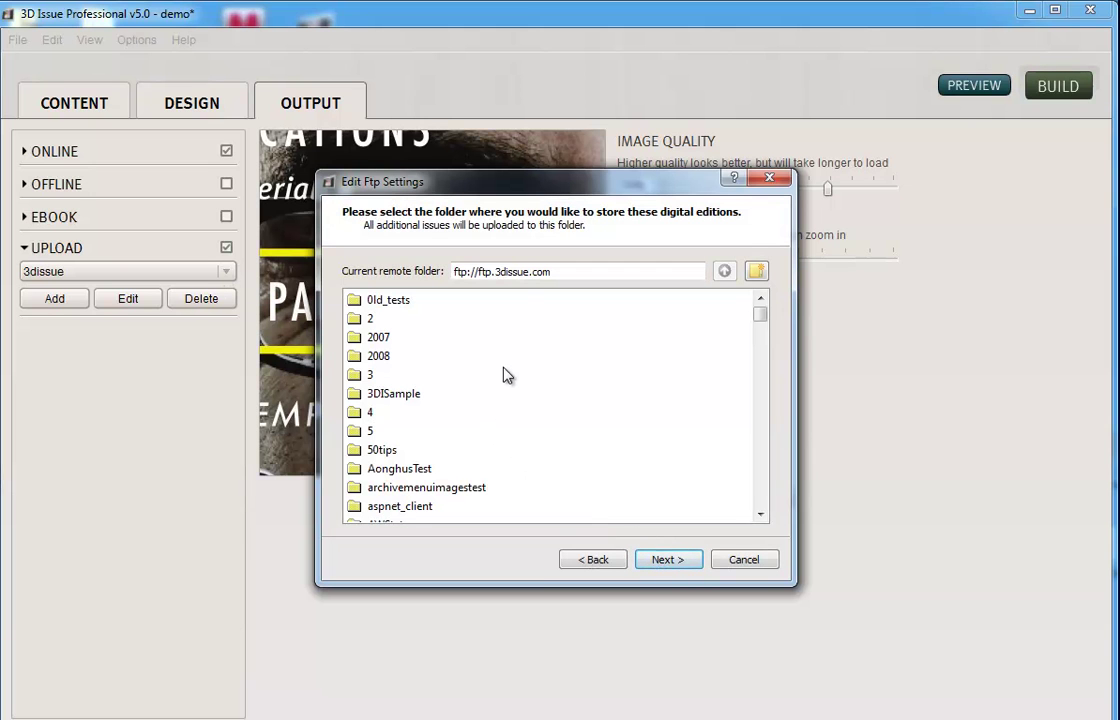
click(455, 452)
scroll(456, 458, down, 1)
scroll(455, 461, down, 20)
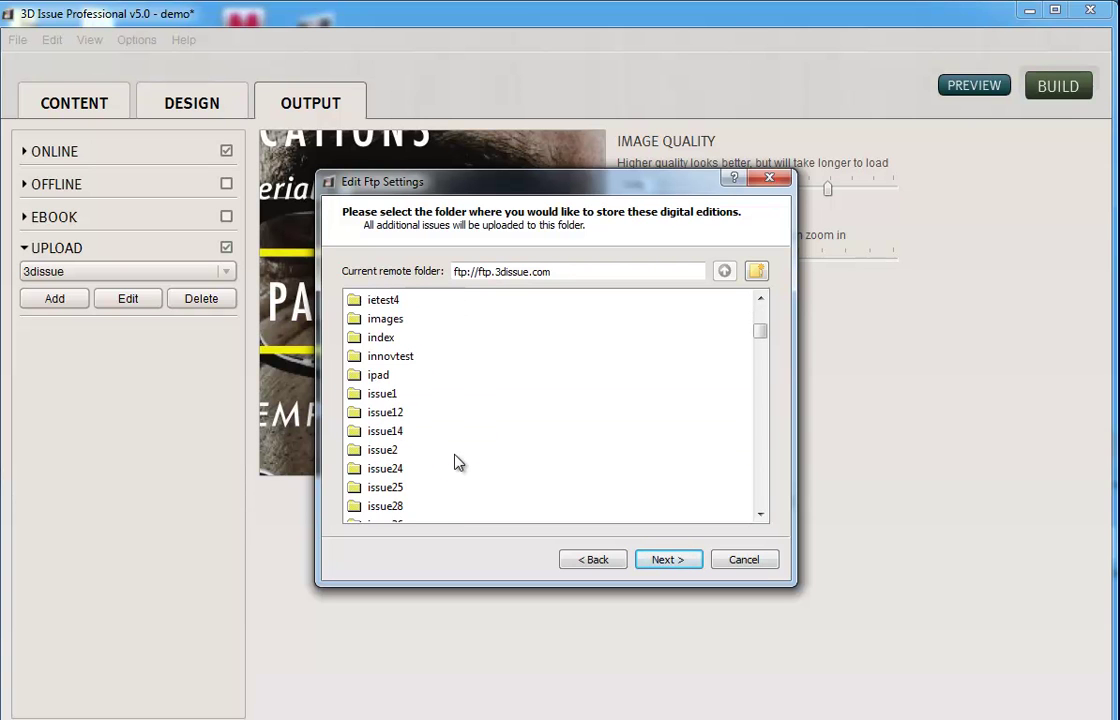
scroll(455, 461, down, 5)
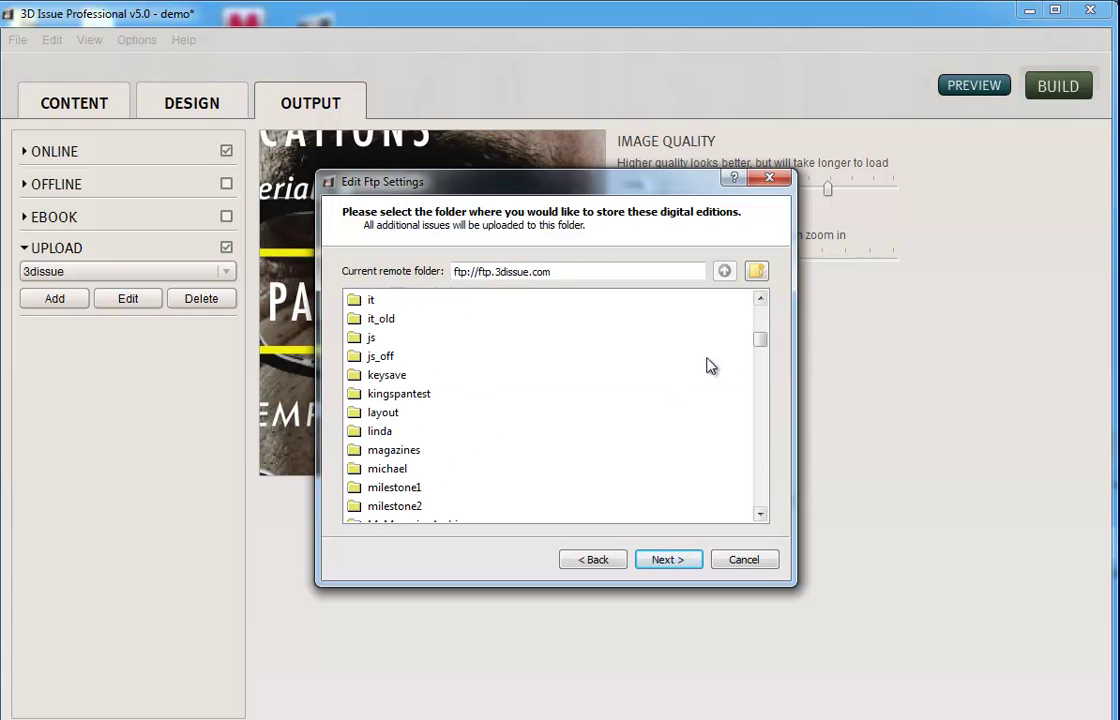
scroll(650, 398, up, 4)
scroll(641, 402, up, 12)
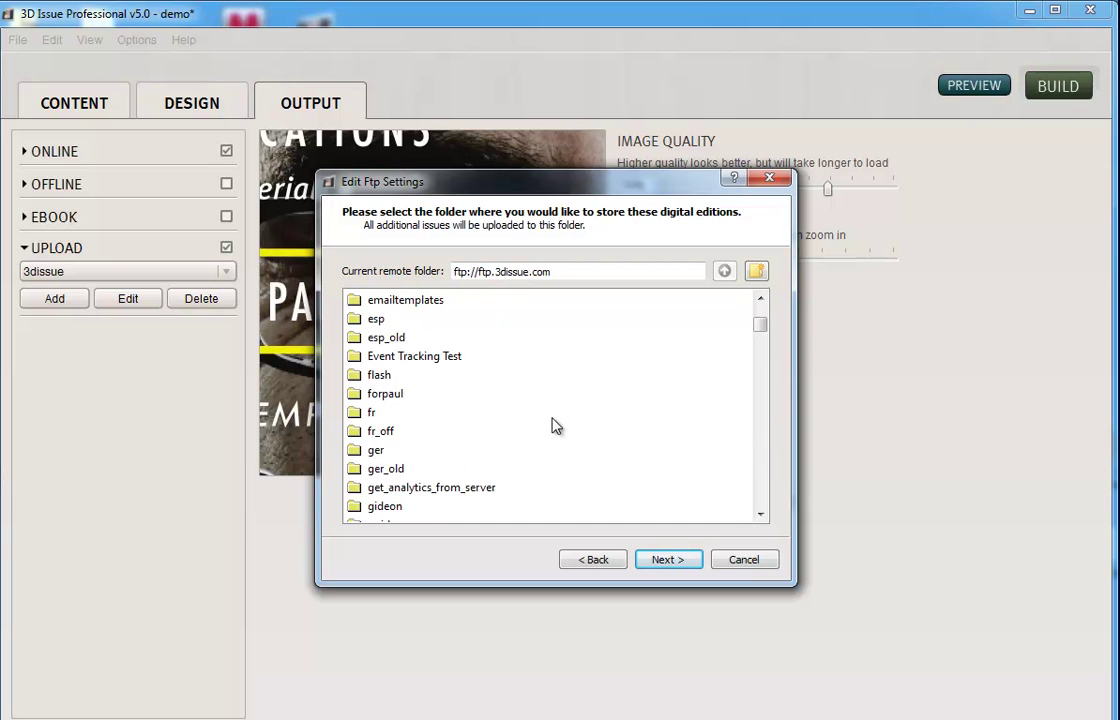
double_click(388, 357)
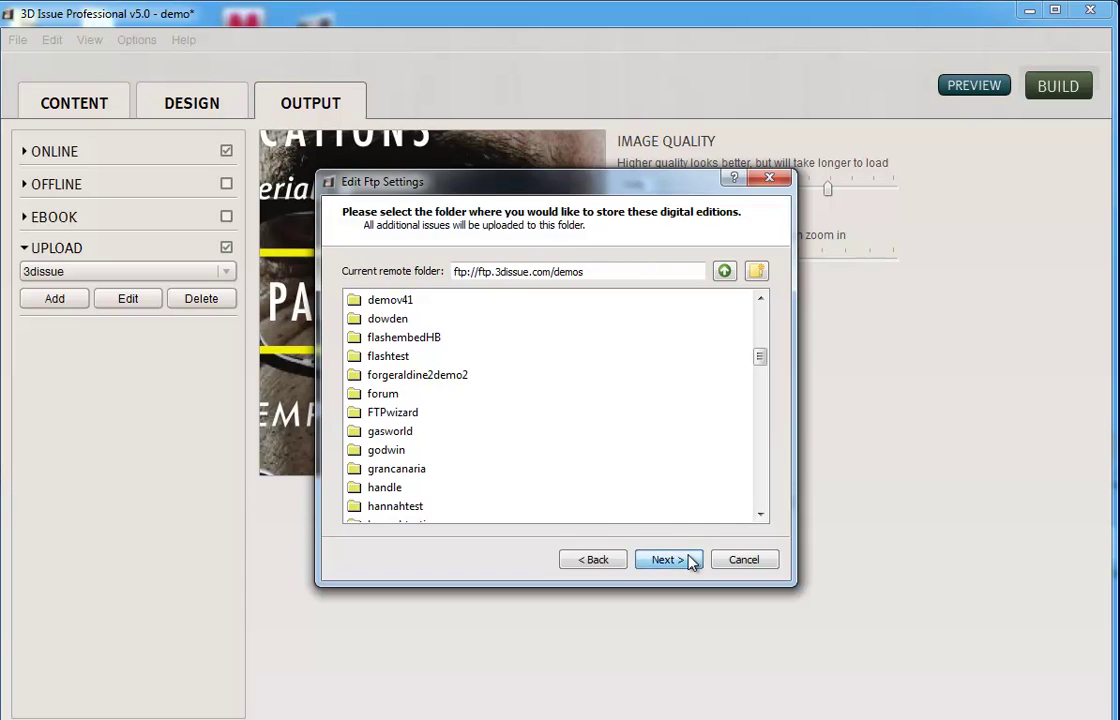
click(690, 560)
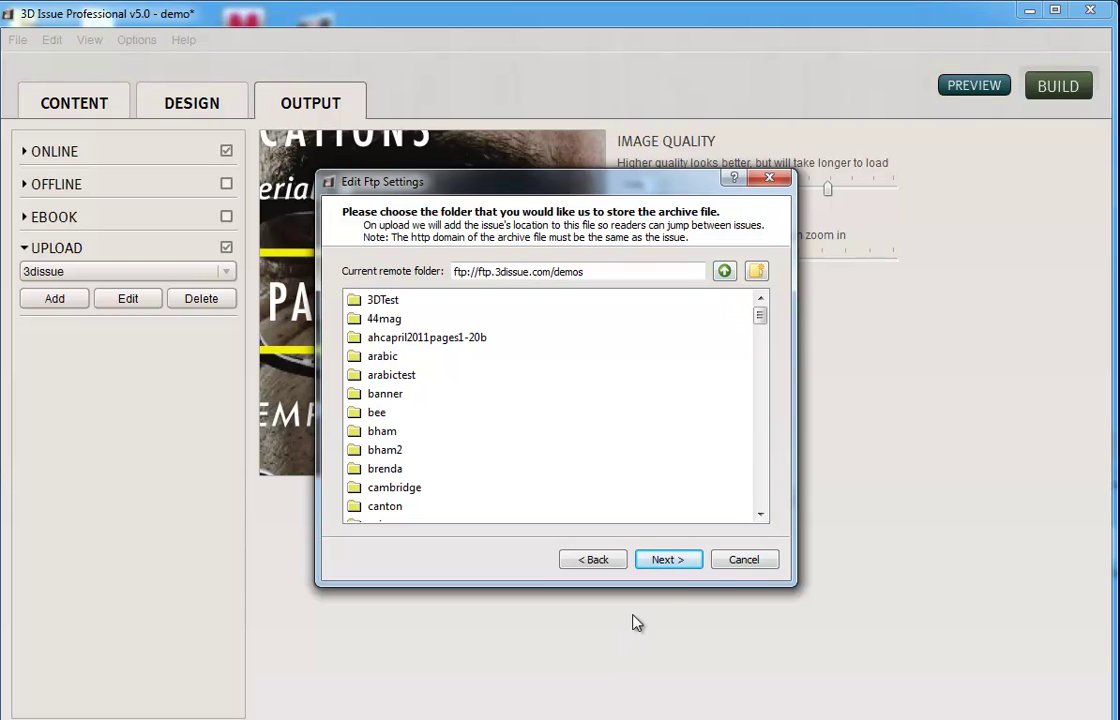
Keep demos for pageflip_archive.xml and save the 3dissue upload settings
click(692, 564)
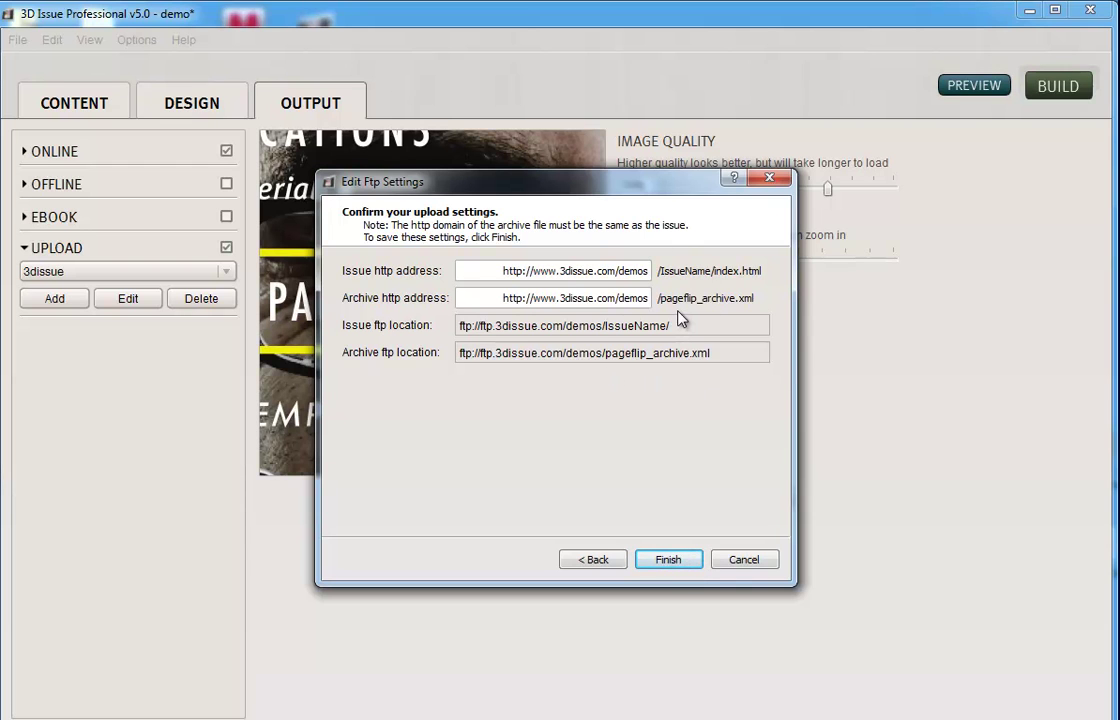
click(668, 560)
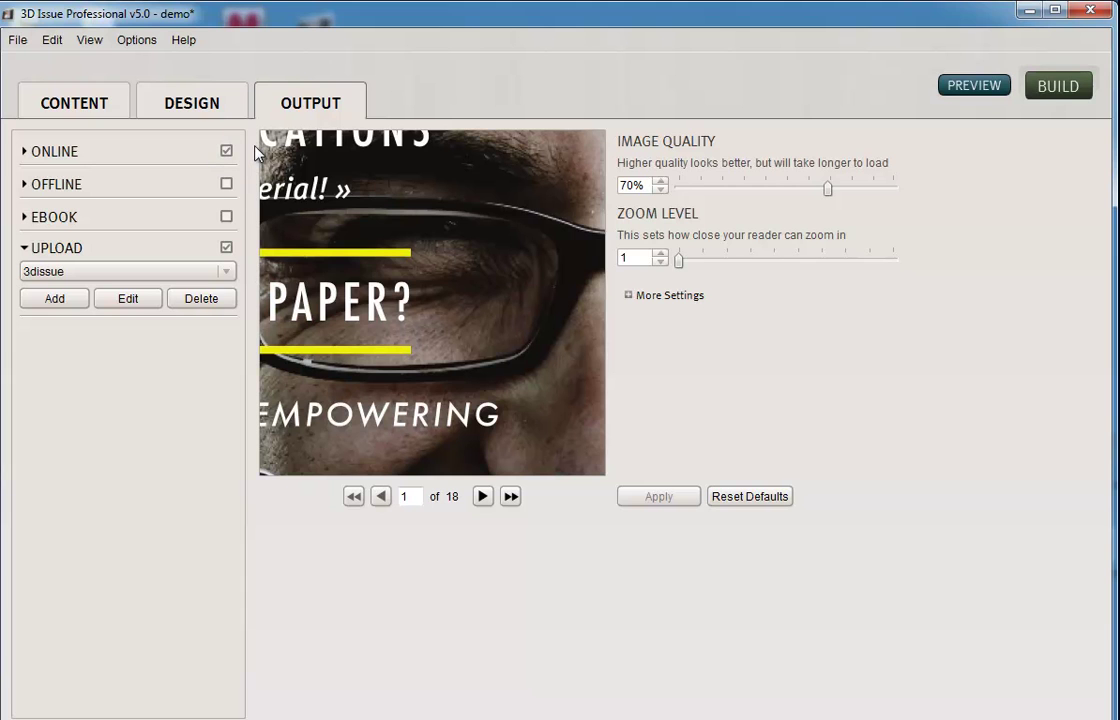
Save changes and build the issue, declining to add it to the online archive
click(1053, 91)
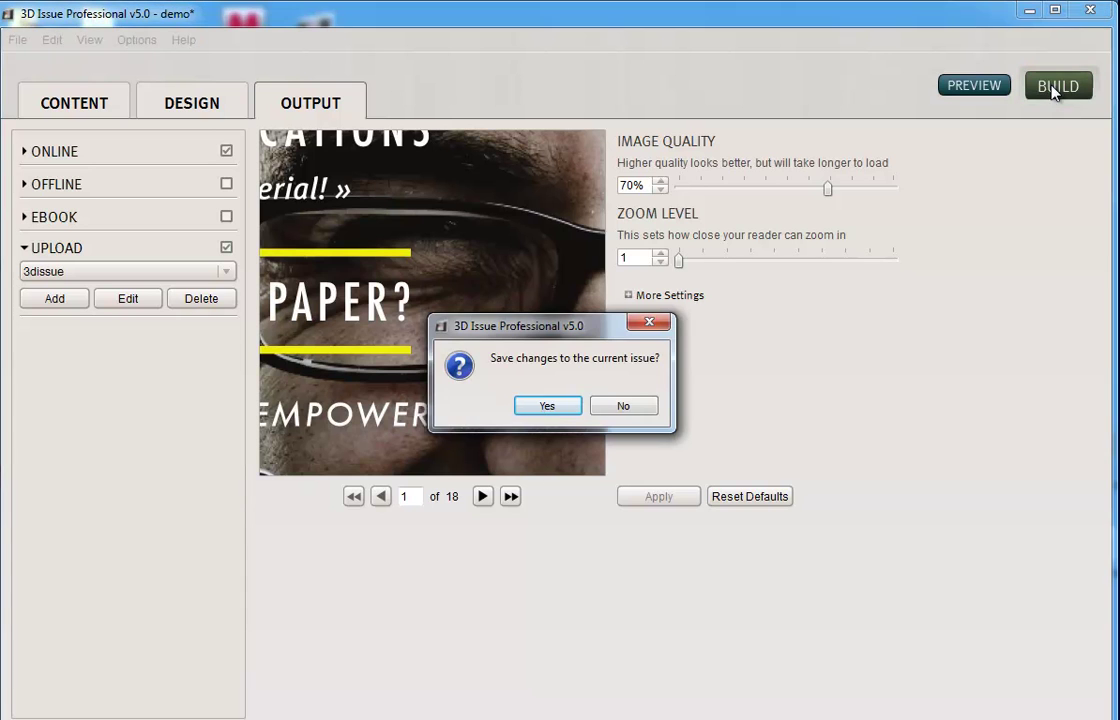
click(557, 410)
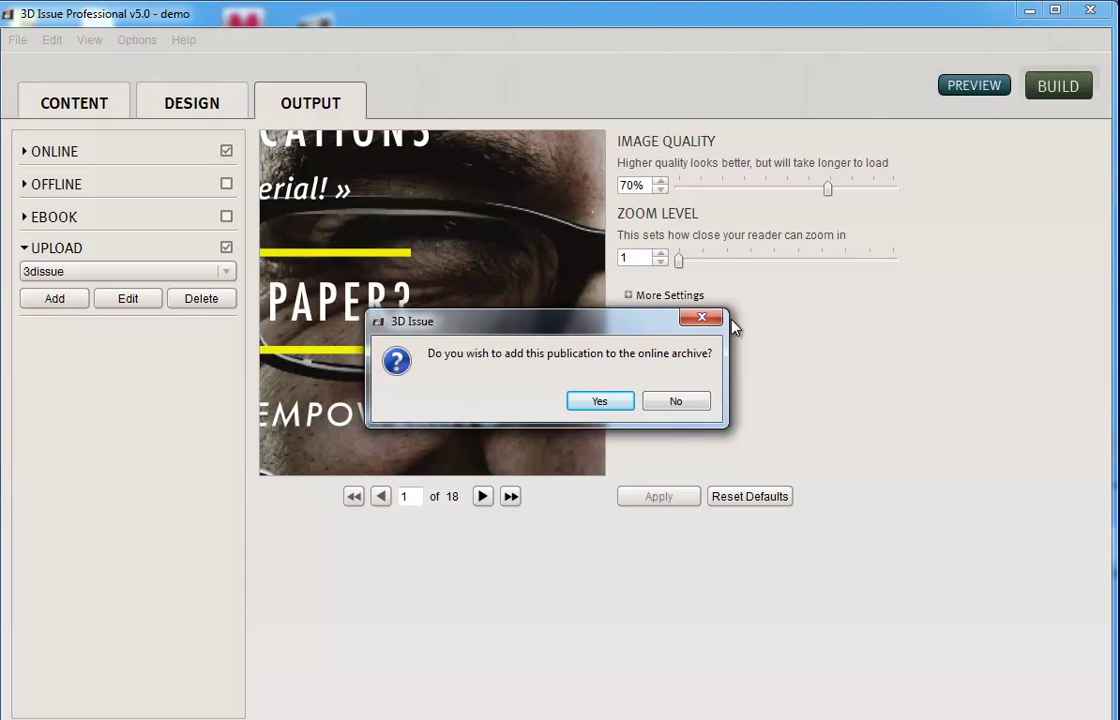
click(680, 402)
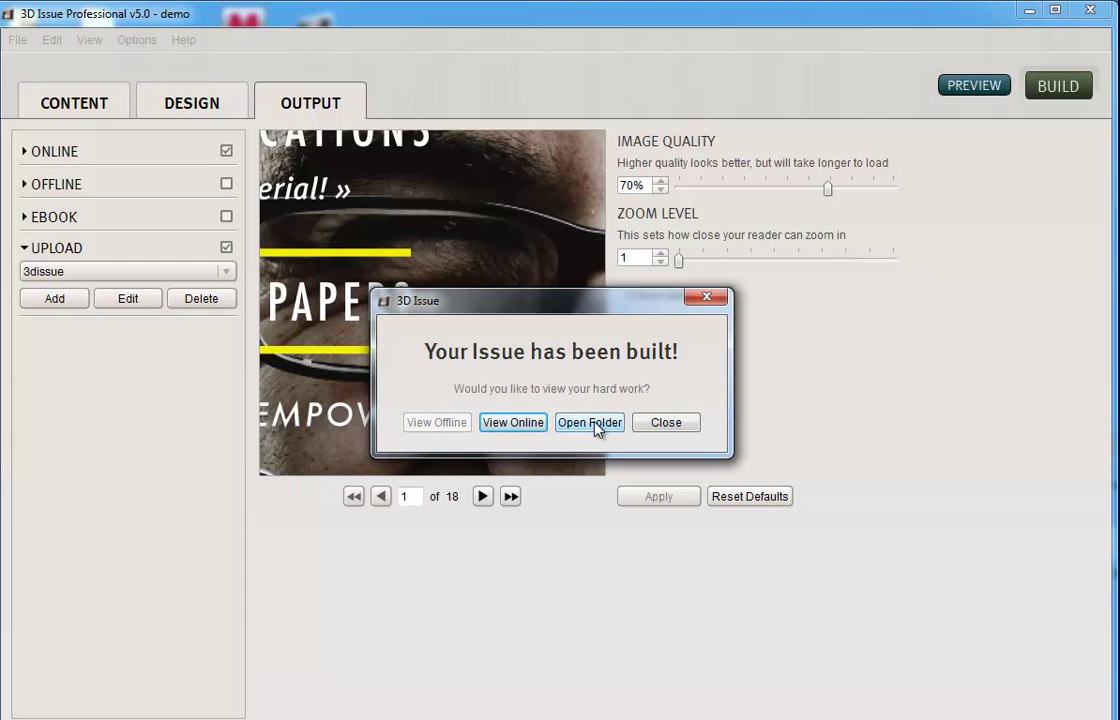
click(512, 422)
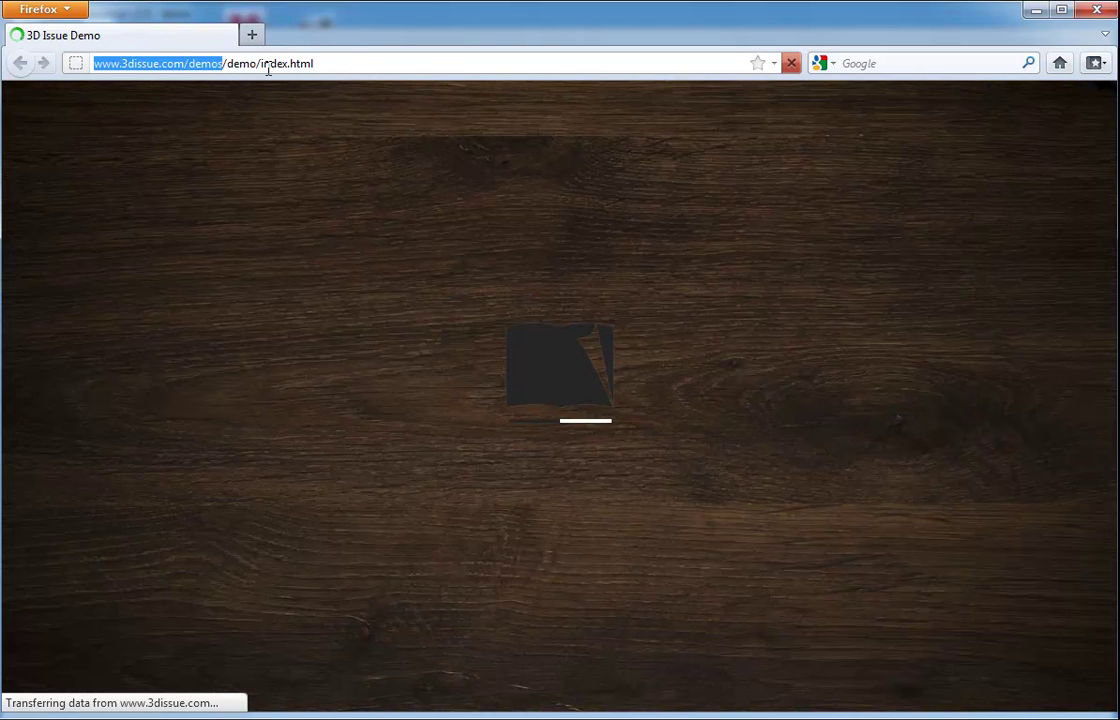
click(232, 63)
click(251, 63)
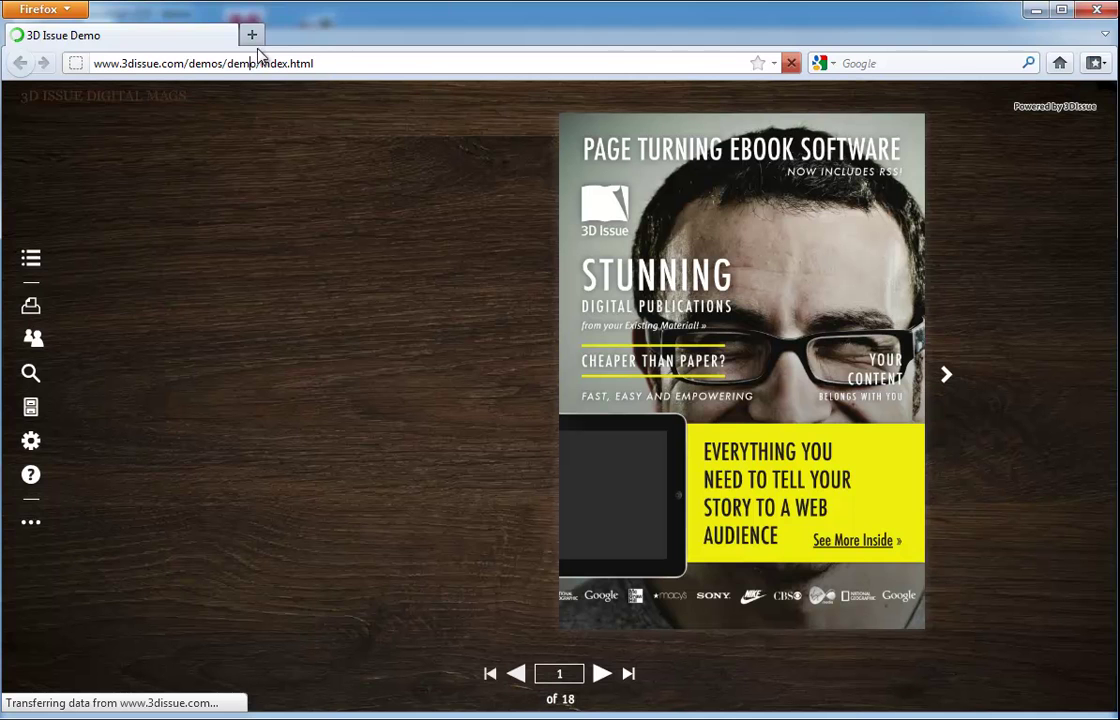
click(887, 600)
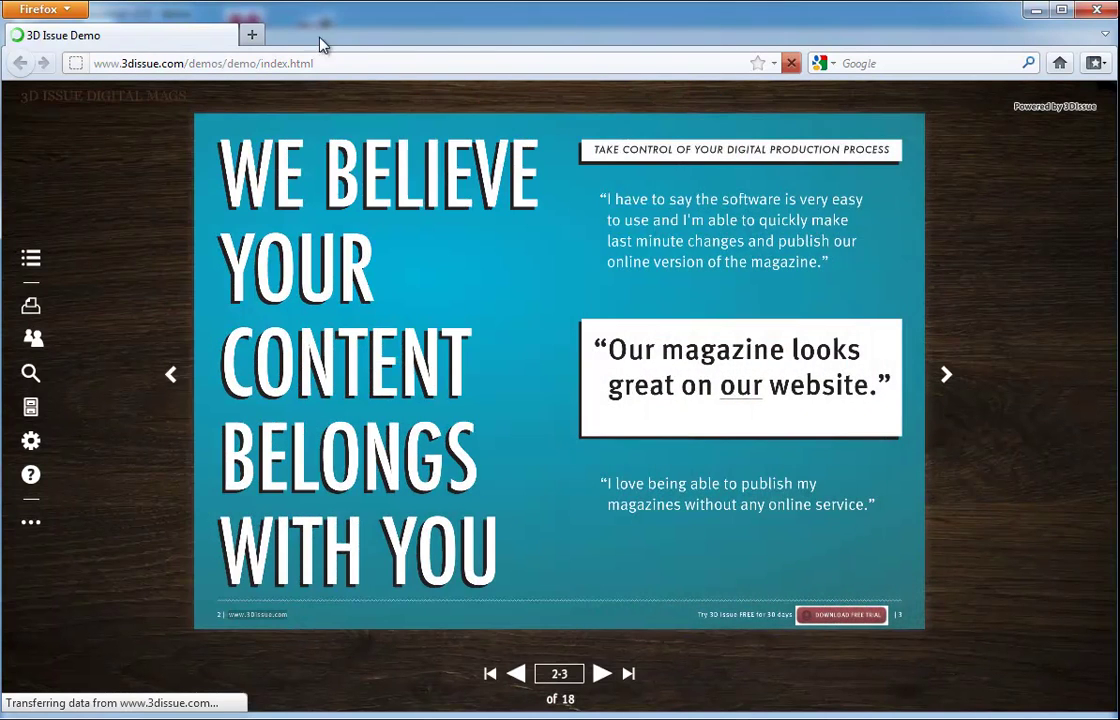
click(355, 63)
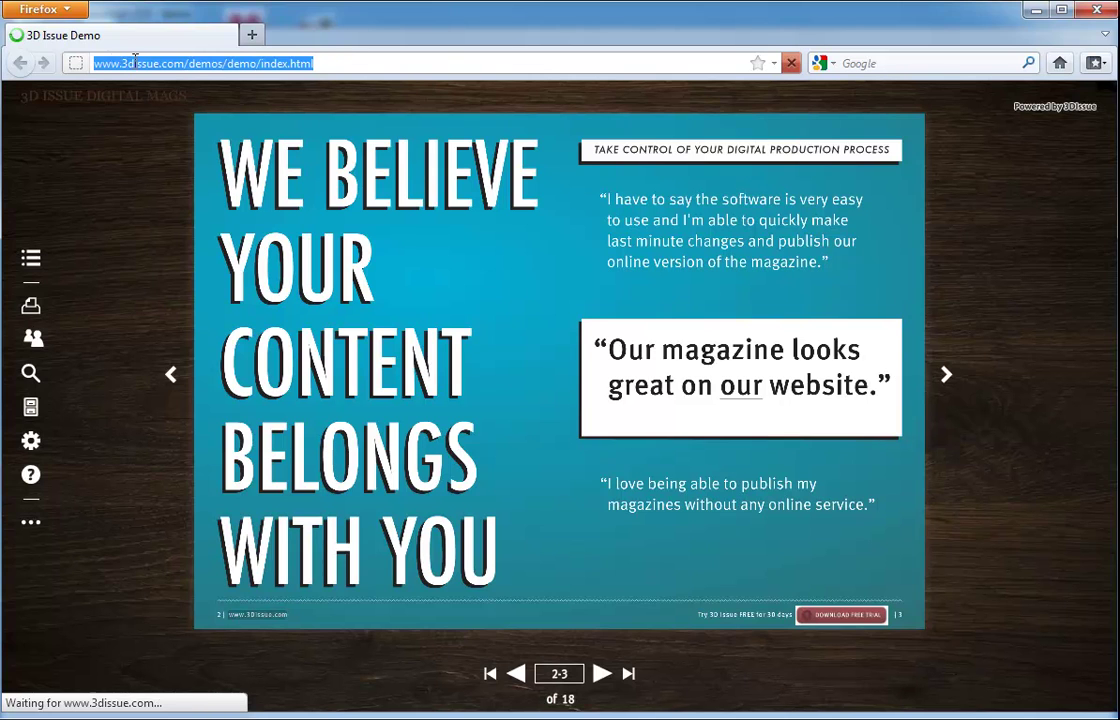
click(327, 62)
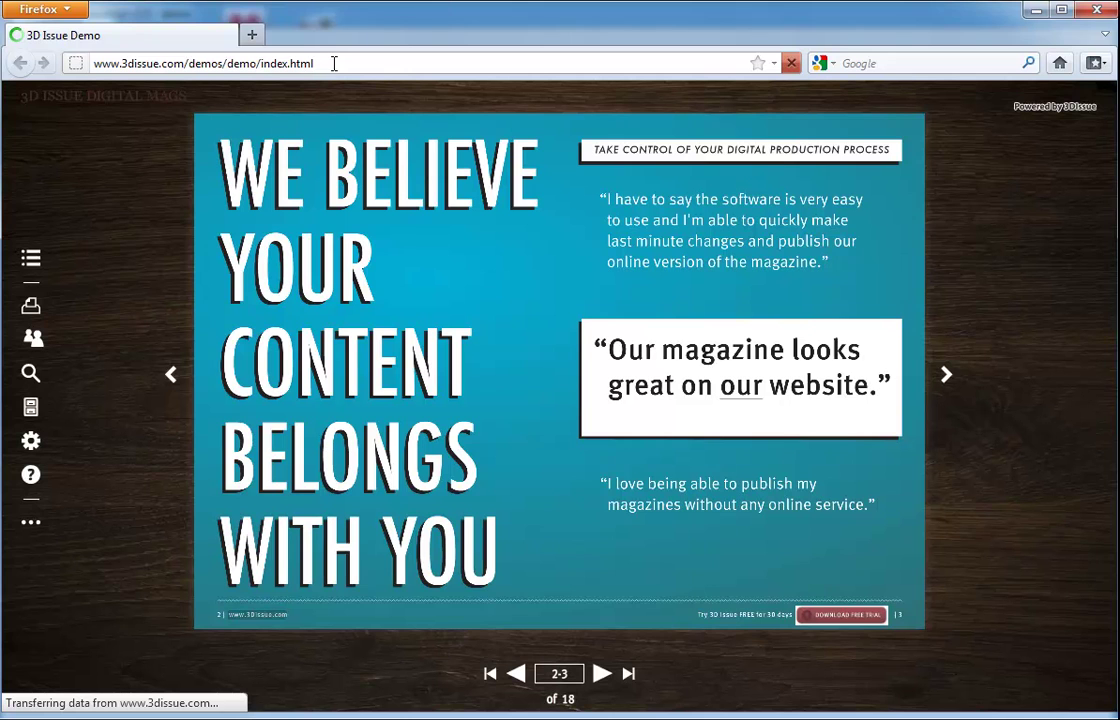